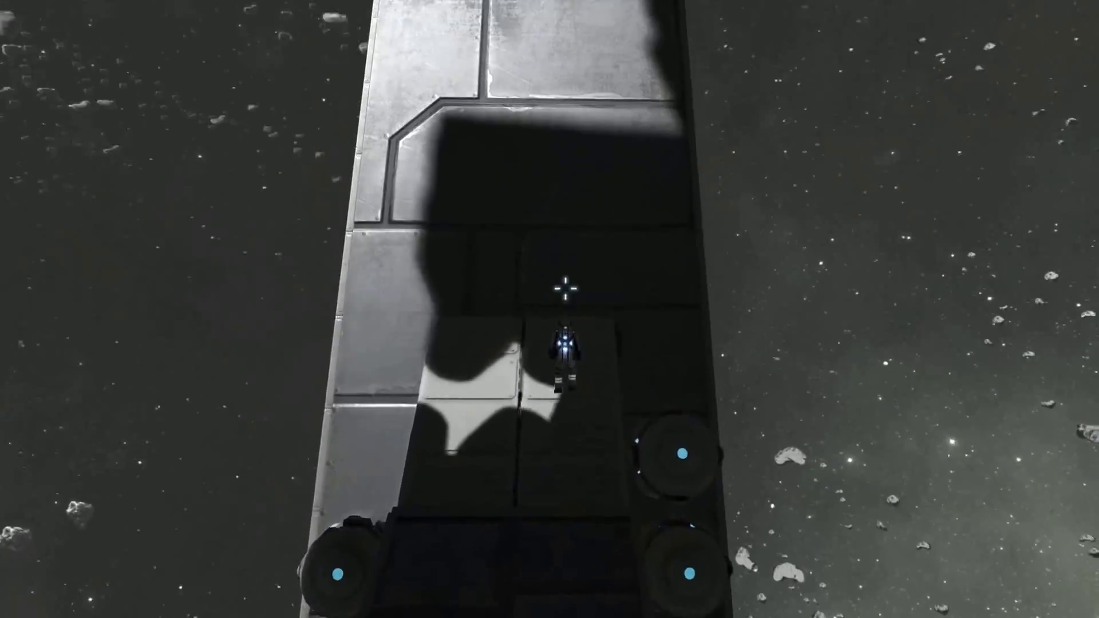
key(w)
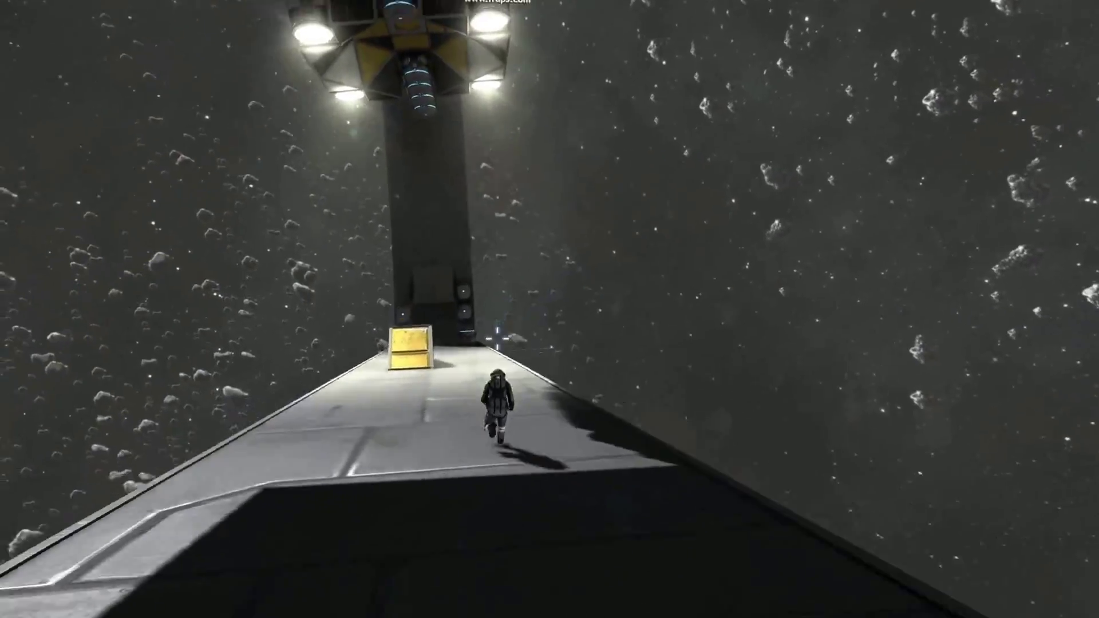